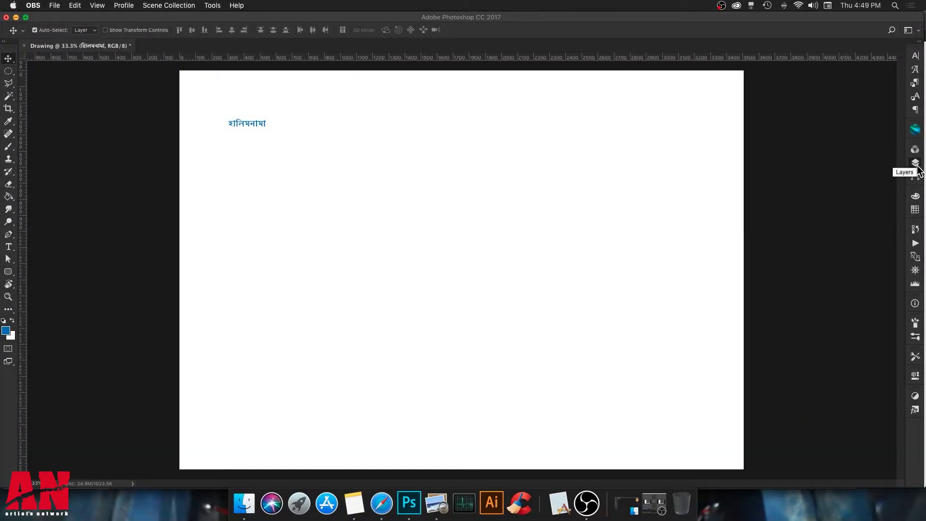
# Rule horizontal blue guide lines across the page with a small hard brush.
pyautogui.click(915, 163)
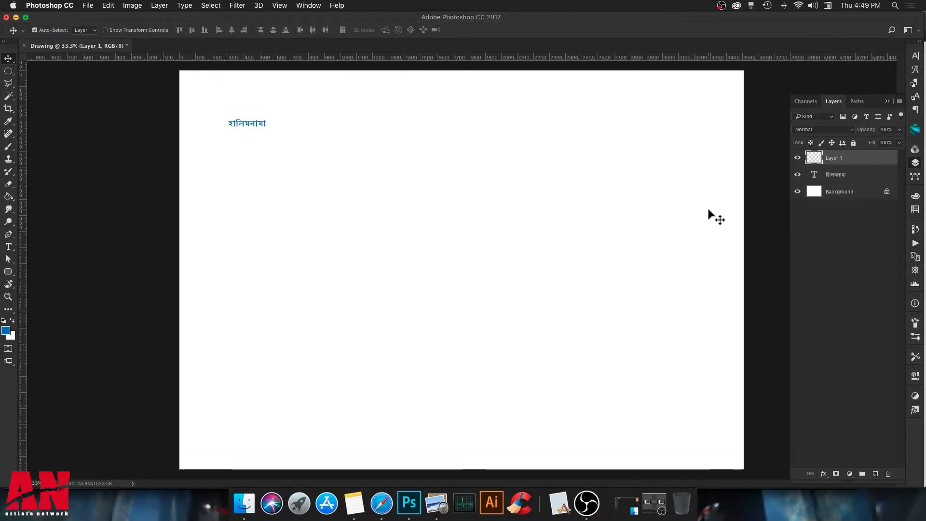
pyautogui.click(9, 146)
pyautogui.rightClick(290, 236)
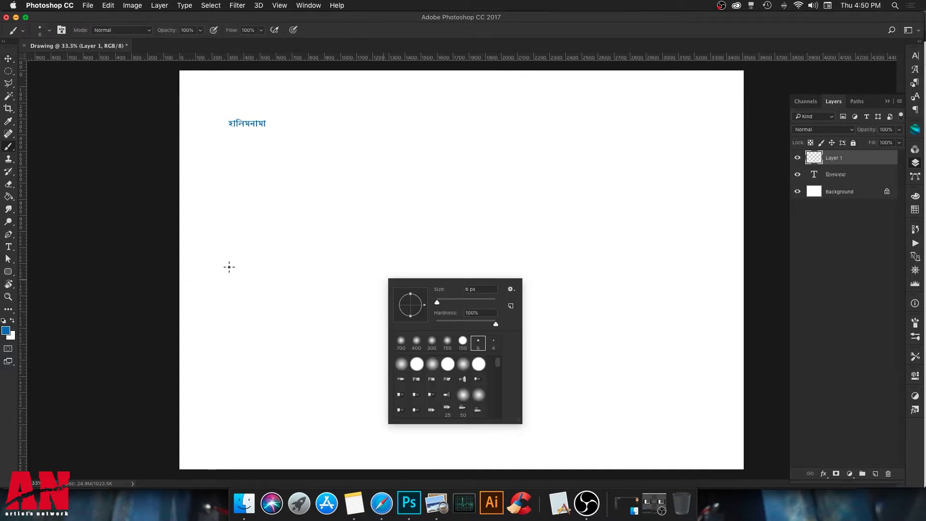
pyautogui.moveTo(174, 179)
pyautogui.mouseDown()
pyautogui.moveTo(747, 179)
pyautogui.moveTo(747, 189)
pyautogui.mouseUp()
pyautogui.moveTo(170, 278); pyautogui.dragTo(747, 278)
# On a new layer, lower the guides and sketch the spiral first letter with its sweeping tail.
pyautogui.click(875, 474)
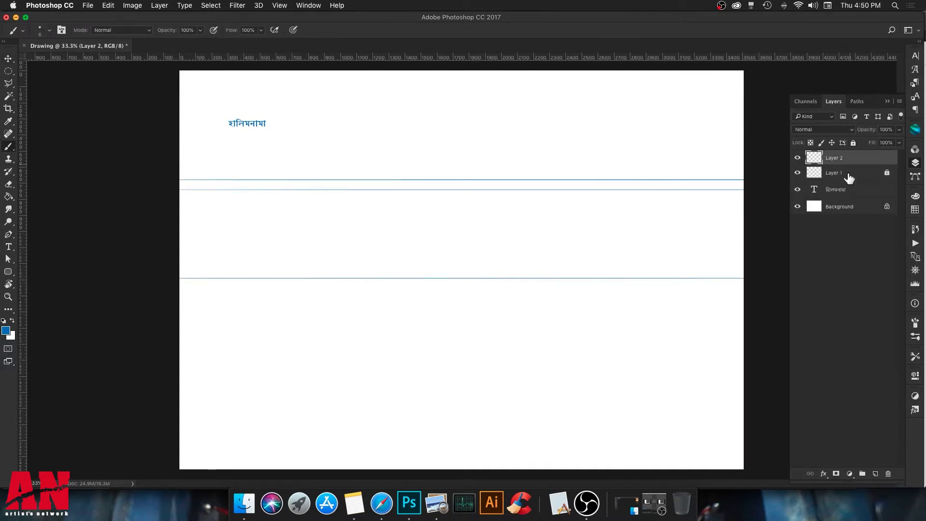
pyautogui.moveTo(634, 279); pyautogui.dragTo(634, 320)
pyautogui.moveTo(265, 244); pyautogui.dragTo(293, 249)
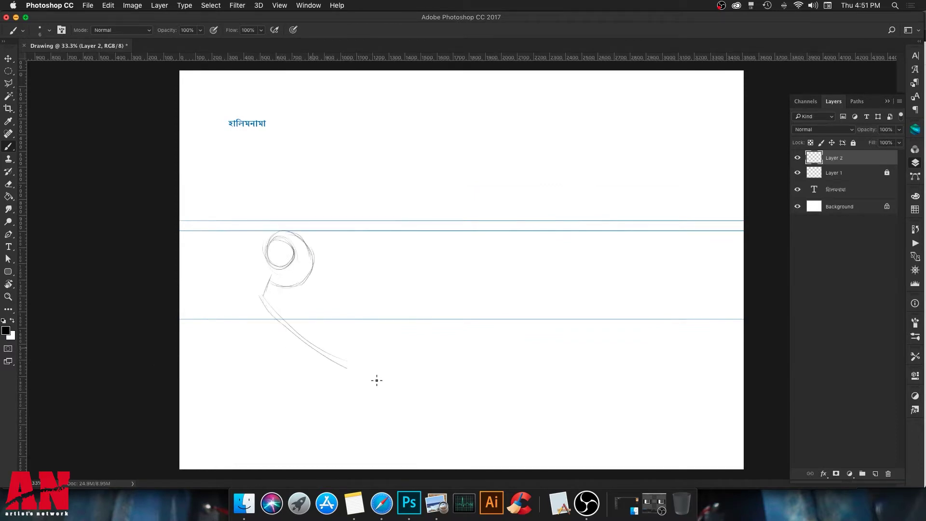
pyautogui.moveTo(376, 379); pyautogui.dragTo(482, 380)
pyautogui.moveTo(263, 297); pyautogui.dragTo(485, 356)
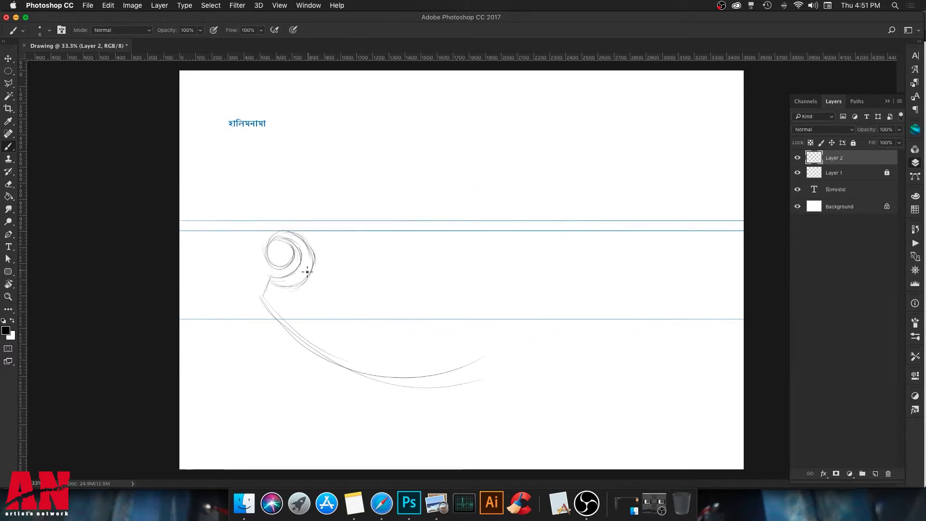
pyautogui.moveTo(285, 297); pyautogui.dragTo(462, 334)
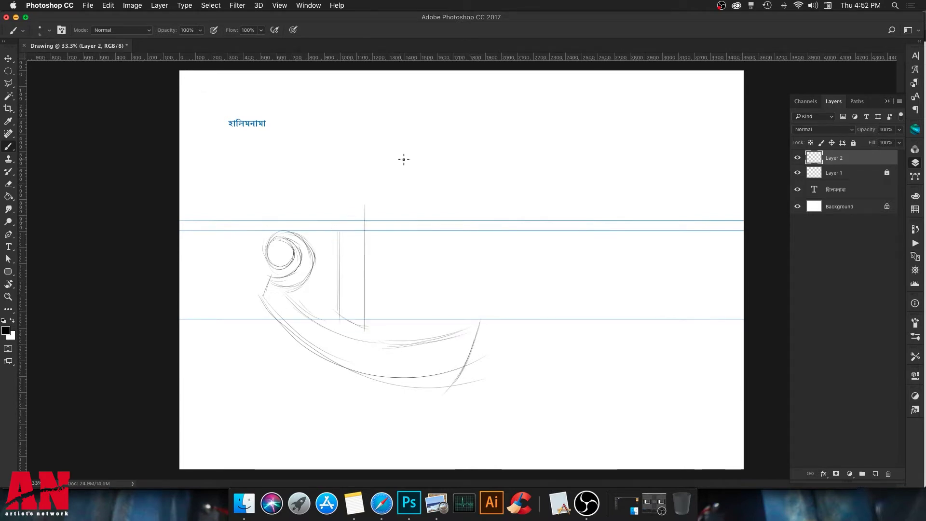
# Free Transform the guide layer smaller, then stretch it wider and return to the sketch layer.
pyautogui.click(834, 173)
pyautogui.press('super+t')
pyautogui.moveTo(743, 395); pyautogui.dragTo(655, 367)
pyautogui.press('Return')
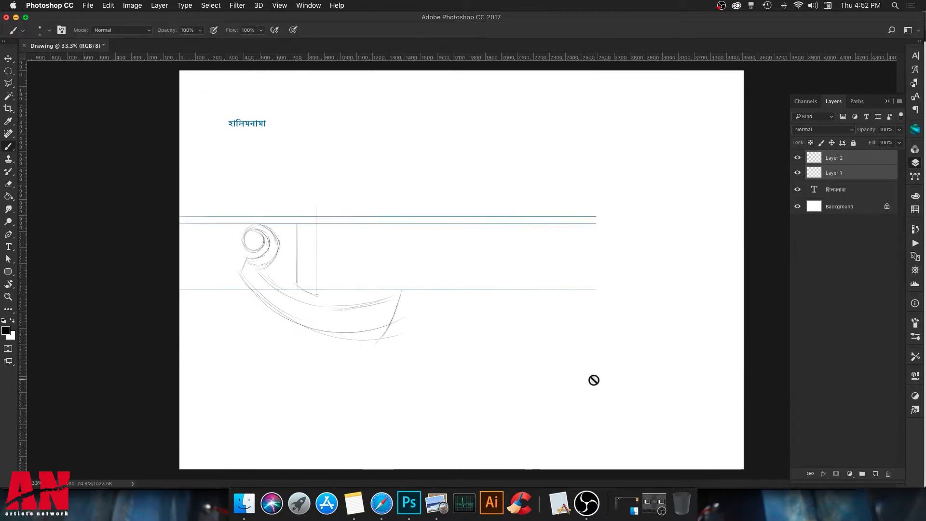
pyautogui.press('super+t')
pyautogui.moveTo(595, 252); pyautogui.dragTo(743, 254)
pyautogui.press('Return')
pyautogui.press('b')
pyautogui.press('super+slash')
pyautogui.hotkey('alt', ']')
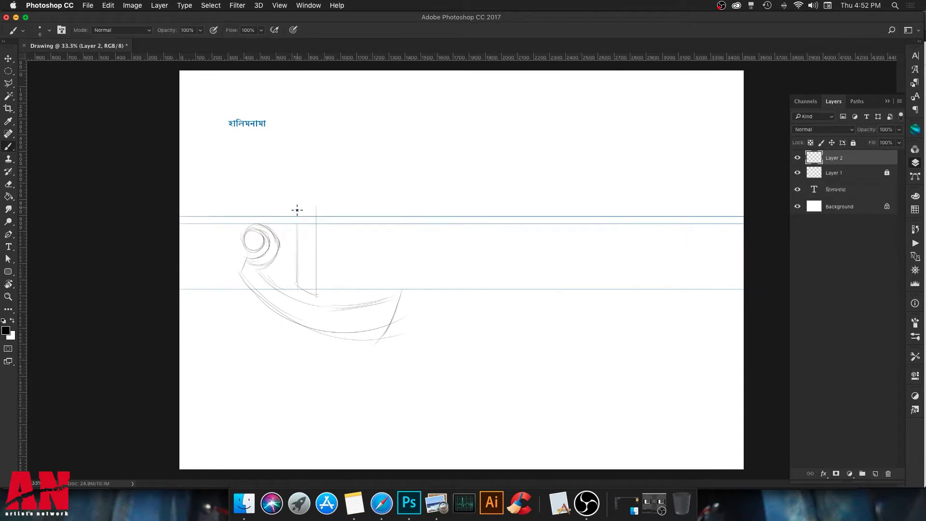
# Sketch the large wavy top flourish with its hooked end and reinforce the tail.
pyautogui.moveTo(297, 210)
pyautogui.mouseDown()
pyautogui.moveTo(529, 174)
pyautogui.moveTo(646, 184)
pyautogui.mouseUp()
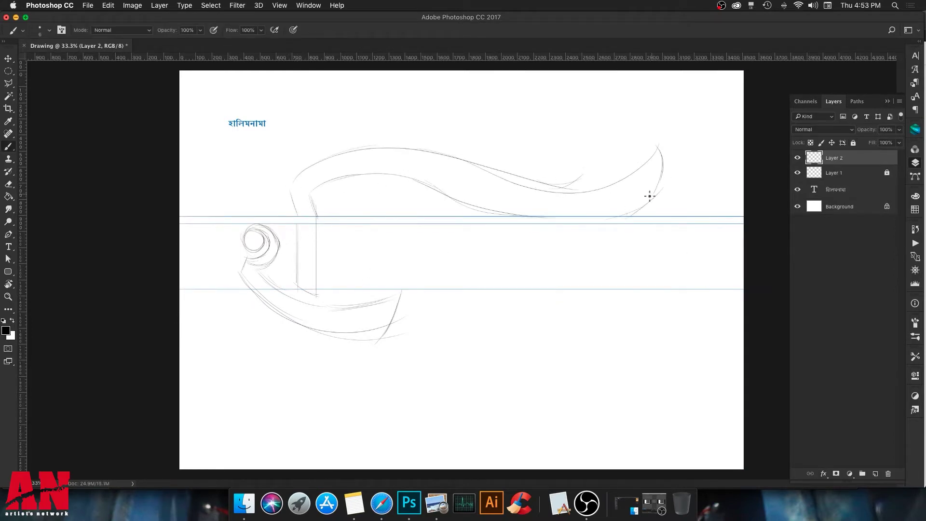
pyautogui.moveTo(643, 146); pyautogui.dragTo(638, 198)
pyautogui.moveTo(456, 196); pyautogui.dragTo(557, 215)
pyautogui.moveTo(625, 136); pyautogui.dragTo(451, 155)
# On a new layer, sketch the loop letter and resize it with Ctrl+T.
pyautogui.press('super+shift+alt+n')
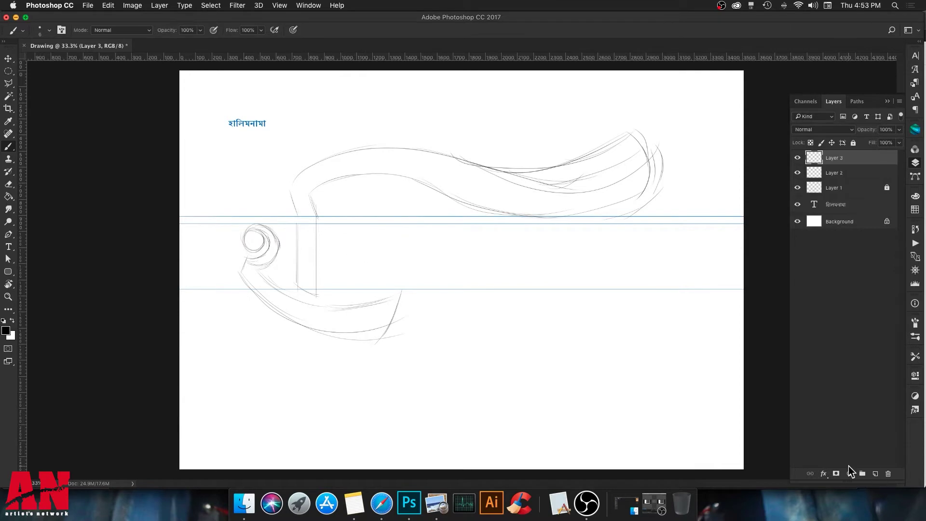
pyautogui.scroll(2, 348, 252)
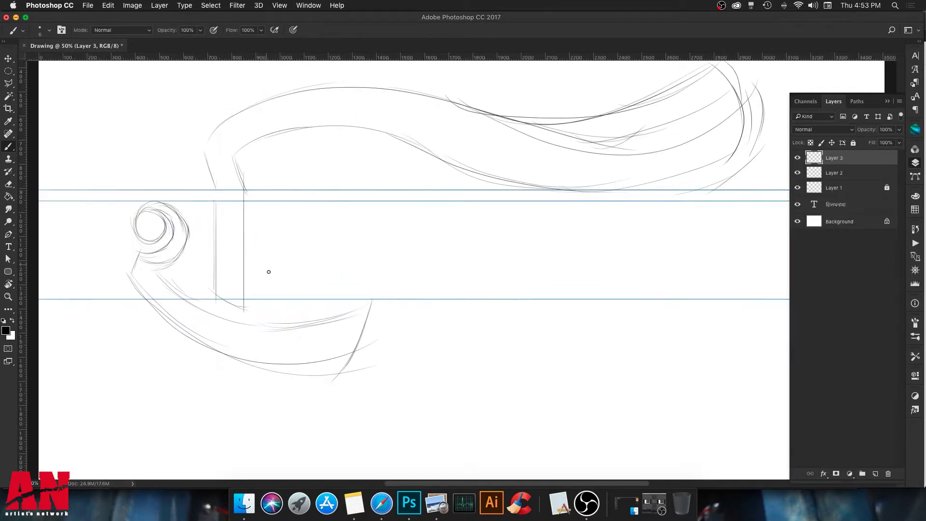
pyautogui.moveTo(308, 315); pyautogui.dragTo(336, 313)
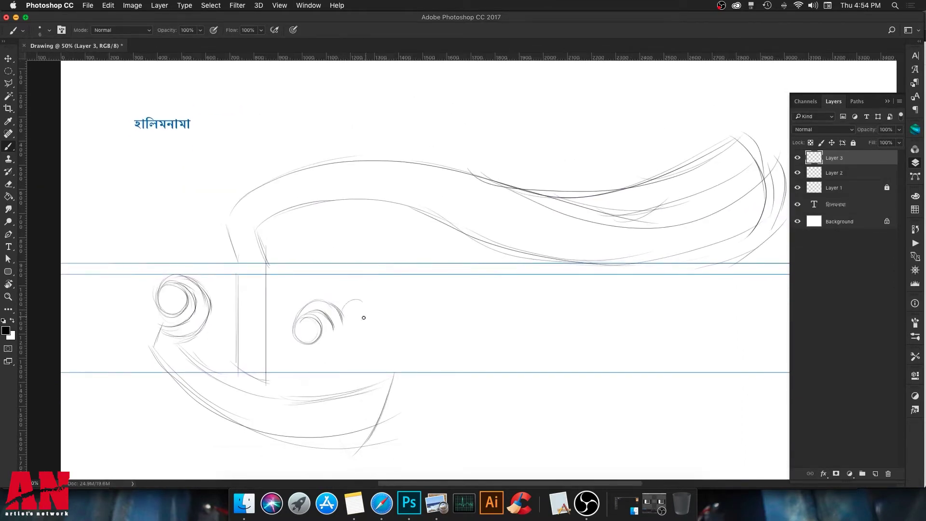
pyautogui.press('super+t')
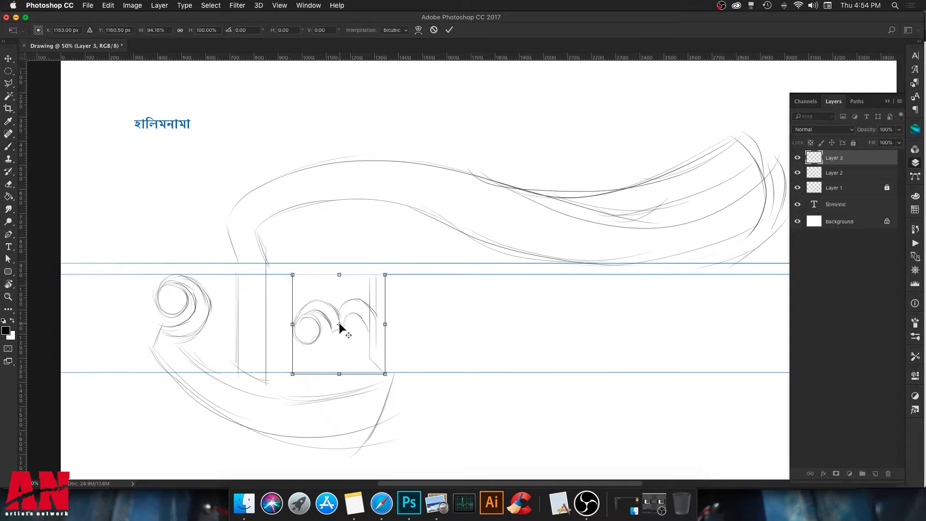
pyautogui.moveTo(341, 325); pyautogui.dragTo(309, 328)
pyautogui.press('Return')
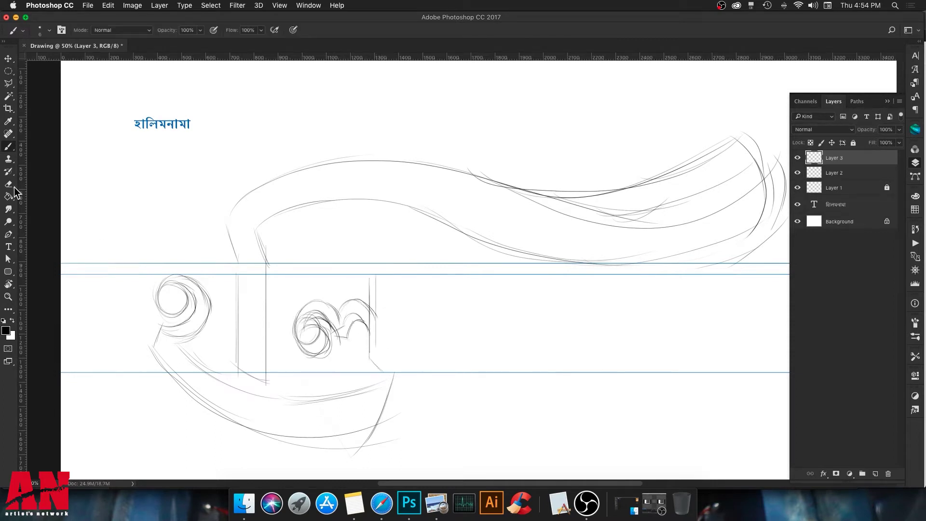
# Erase and redraw the second letter's vertical stem, then select the first letter's layer.
pyautogui.click(9, 184)
pyautogui.press('b')
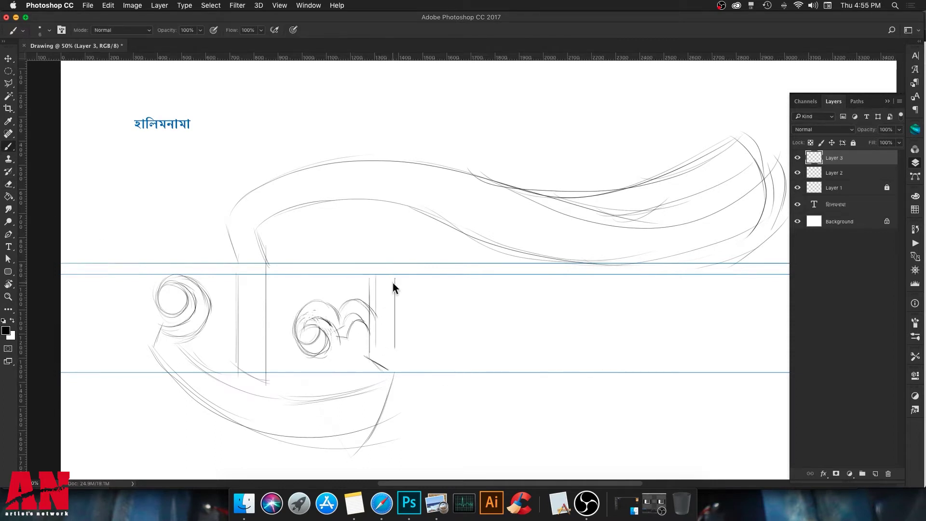
pyautogui.press('super+t')
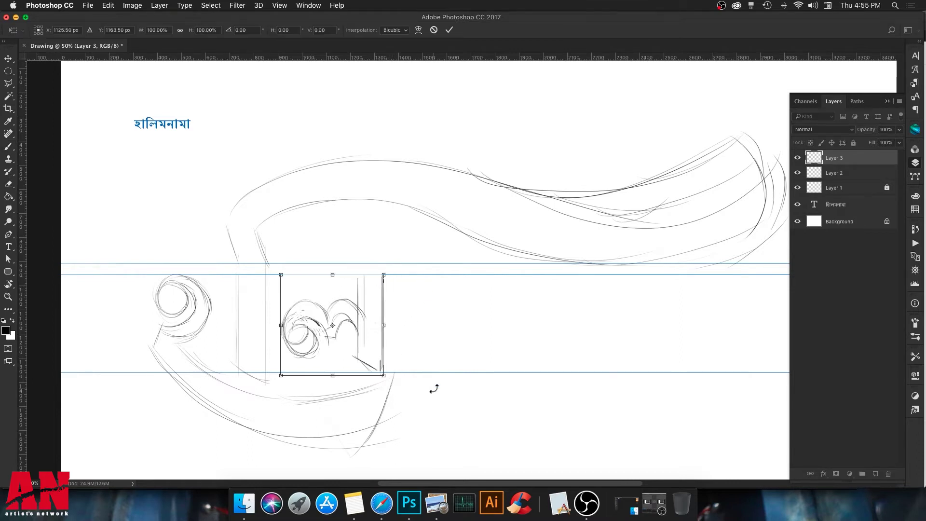
pyautogui.press('Return')
pyautogui.click(829, 179)
# Lift part of the first letter onto its own layer, nudge it left and draw a stem.
pyautogui.moveTo(227, 296); pyautogui.dragTo(207, 305)
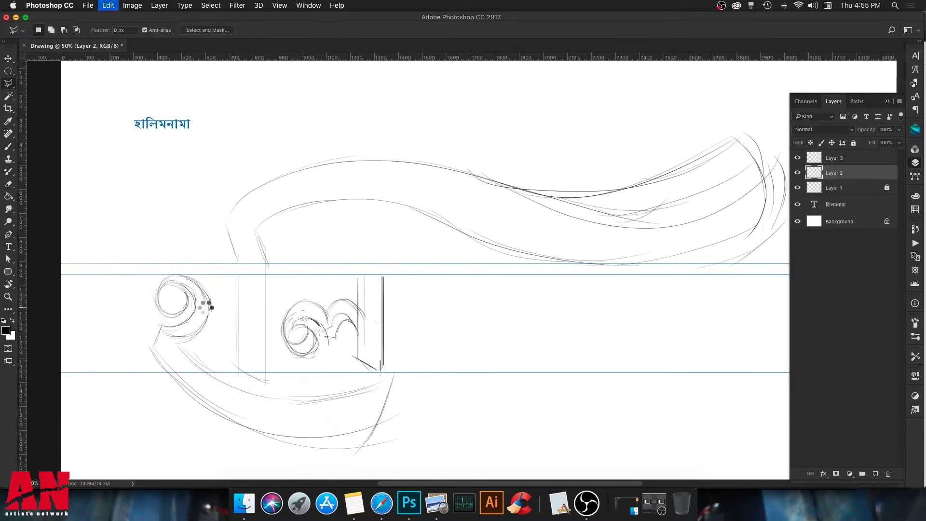
pyautogui.press('super+j')
pyautogui.press('super+t')
pyautogui.hotkey('shift', 'Left')
pyautogui.hotkey('shift', 'Left')
pyautogui.hotkey('shift', 'Left')
pyautogui.press('Return')
pyautogui.moveTo(184, 276); pyautogui.dragTo(185, 361)
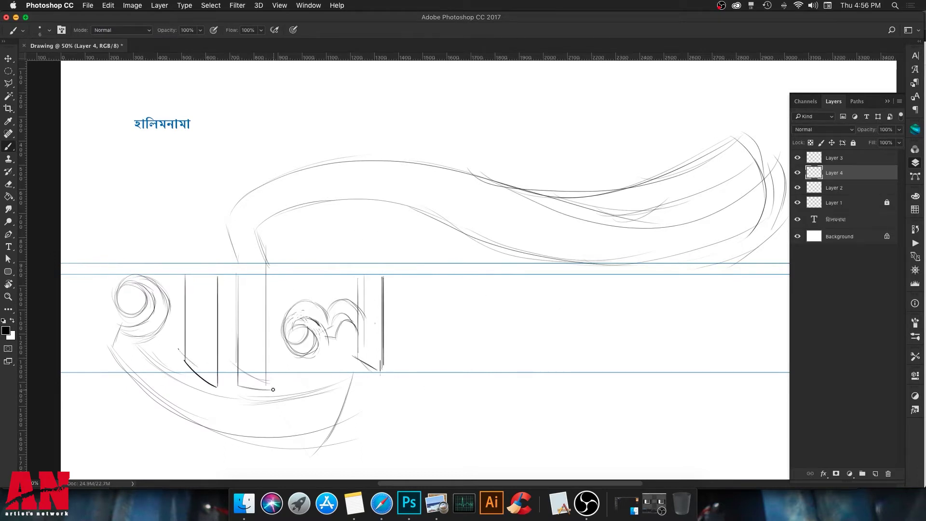
# On Layer 5, sketch the third looped letter with an upward tail.
pyautogui.click(875, 475)
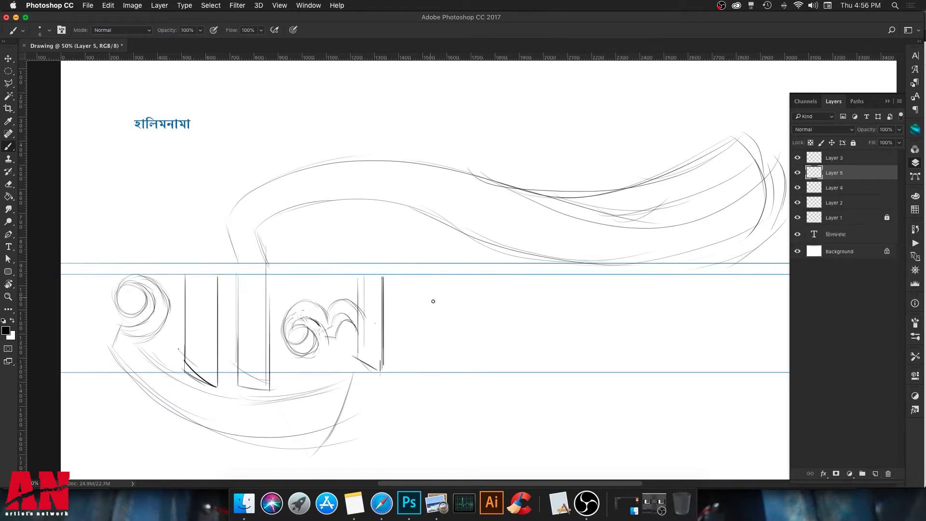
pyautogui.moveTo(411, 315); pyautogui.dragTo(431, 287)
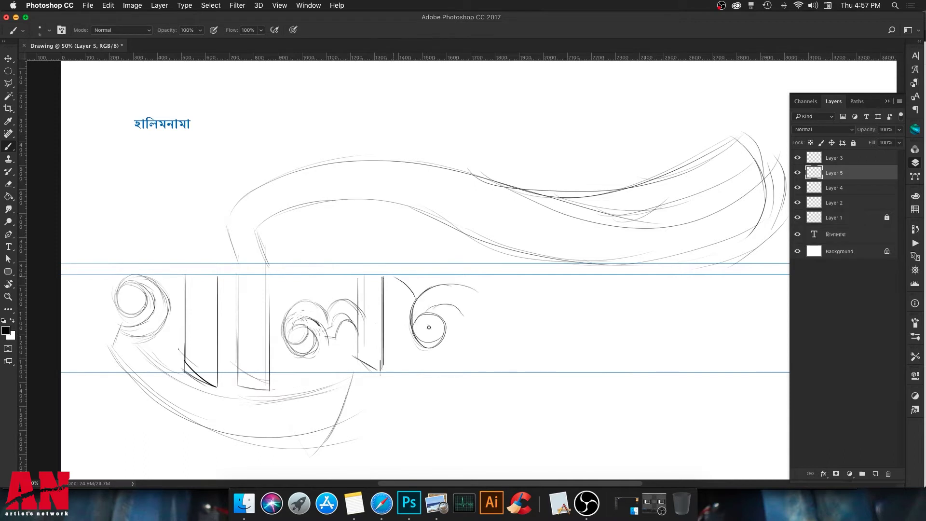
pyautogui.moveTo(489, 378); pyautogui.dragTo(492, 393)
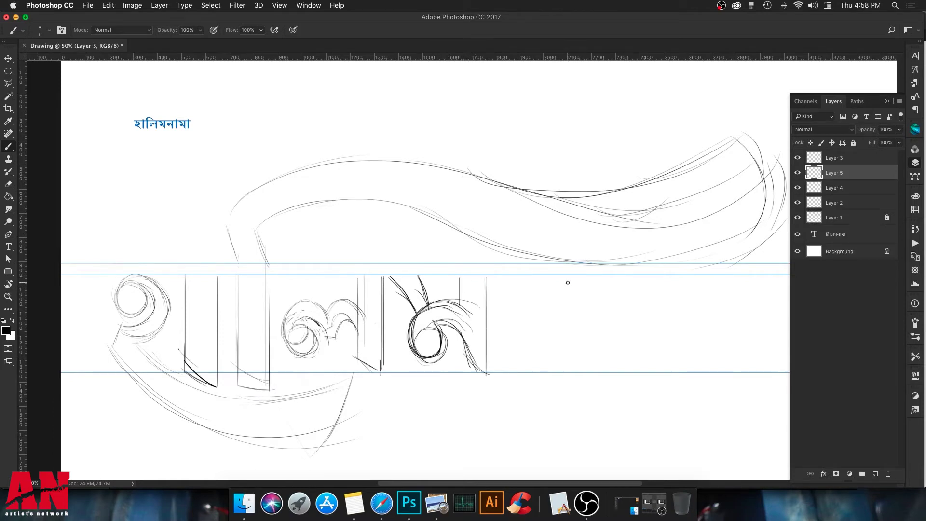
# Duplicate the looped letter twice, copy the stem letter to the word's end, and zoom out to 33.3%.
pyautogui.click(797, 173)
pyautogui.press('super+shift+alt+n')
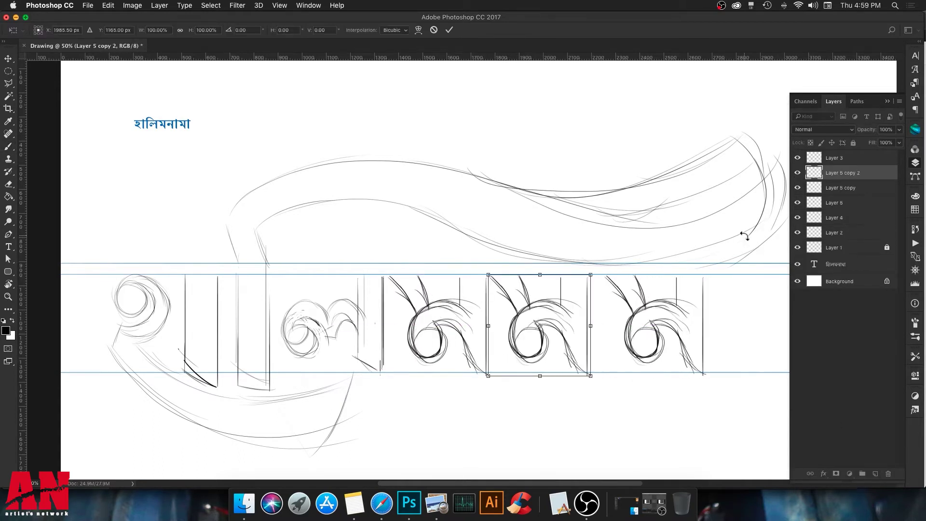
pyautogui.press('b')
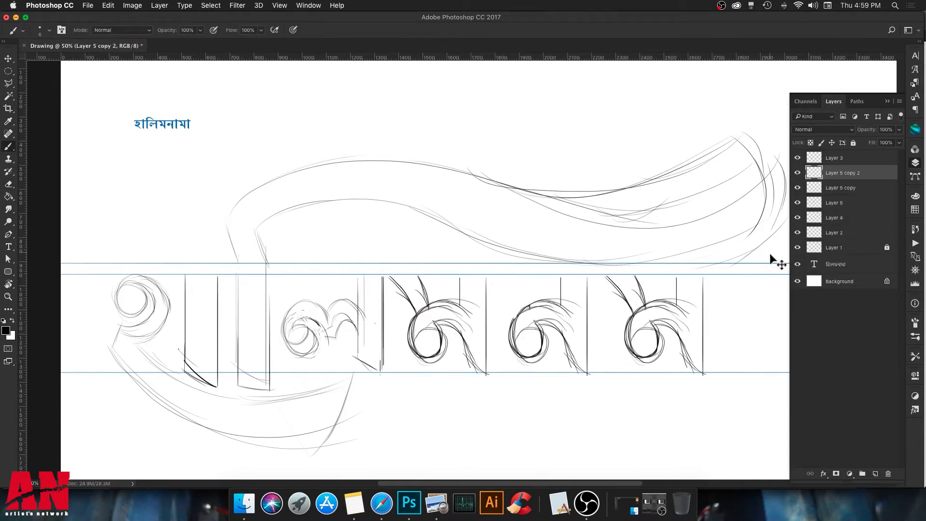
pyautogui.moveTo(572, 334); pyautogui.dragTo(568, 334)
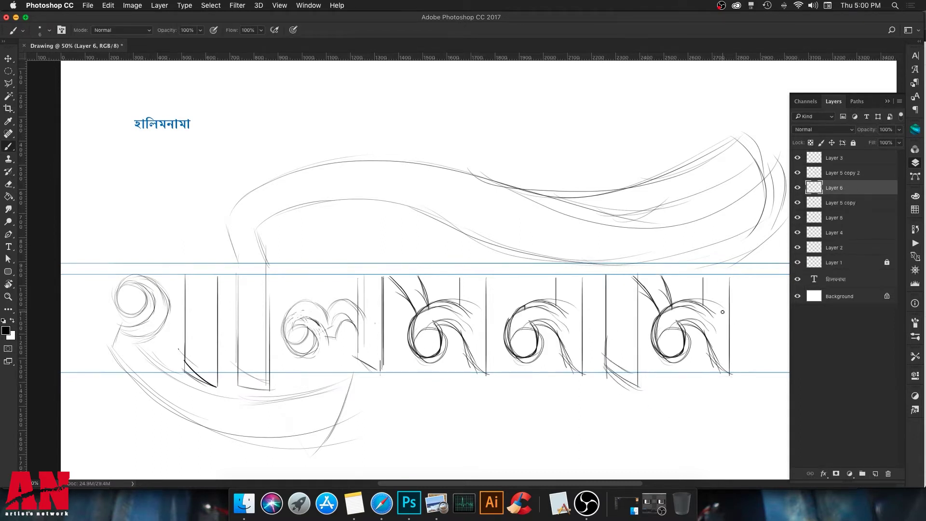
pyautogui.moveTo(581, 352); pyautogui.dragTo(721, 351)
pyautogui.hotkey('ctrl', '-')
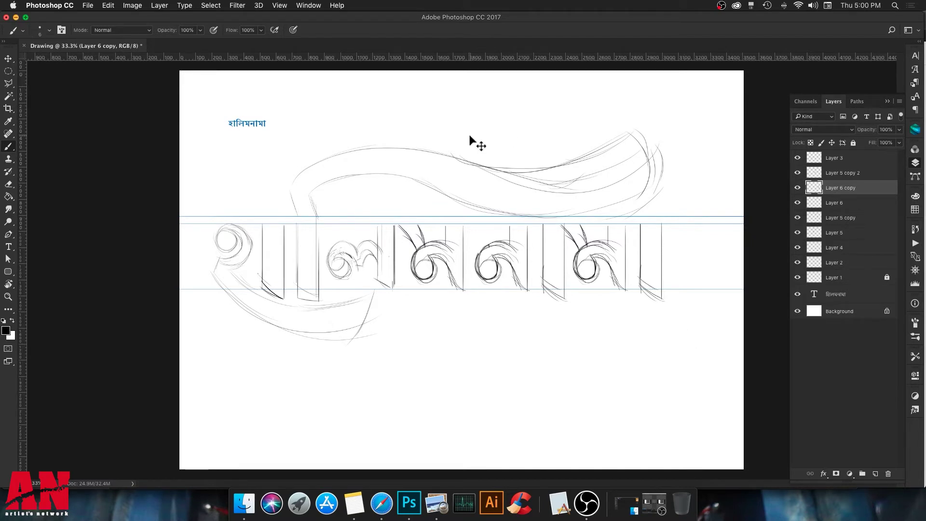
# Add swirls to the top flourish and sketch long swash curves below the lettering.
pyautogui.moveTo(489, 123); pyautogui.dragTo(566, 147)
pyautogui.moveTo(488, 124); pyautogui.dragTo(547, 217)
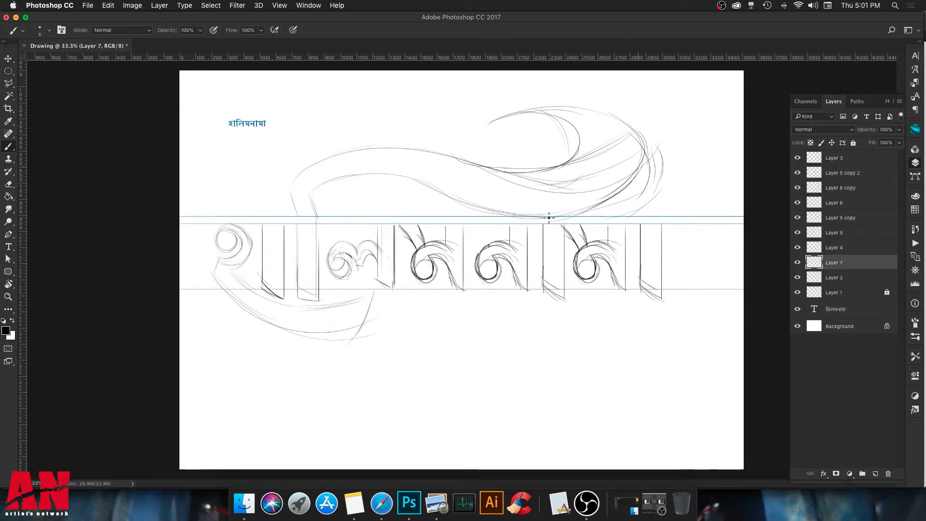
pyautogui.moveTo(441, 134); pyautogui.dragTo(551, 127)
pyautogui.hotkey('ctrl', 'shift', 'alt', 'n')
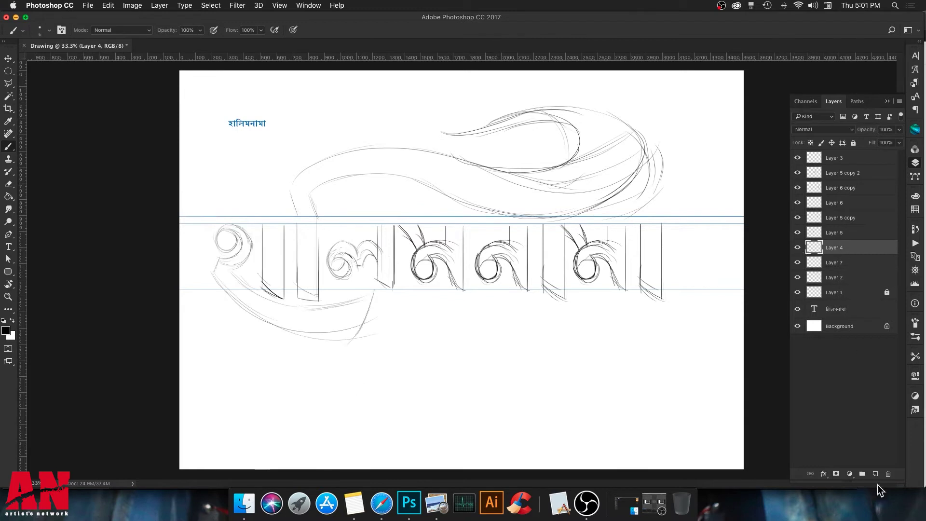
pyautogui.moveTo(212, 275)
pyautogui.mouseDown()
pyautogui.moveTo(591, 324)
pyautogui.moveTo(504, 301)
pyautogui.mouseUp()
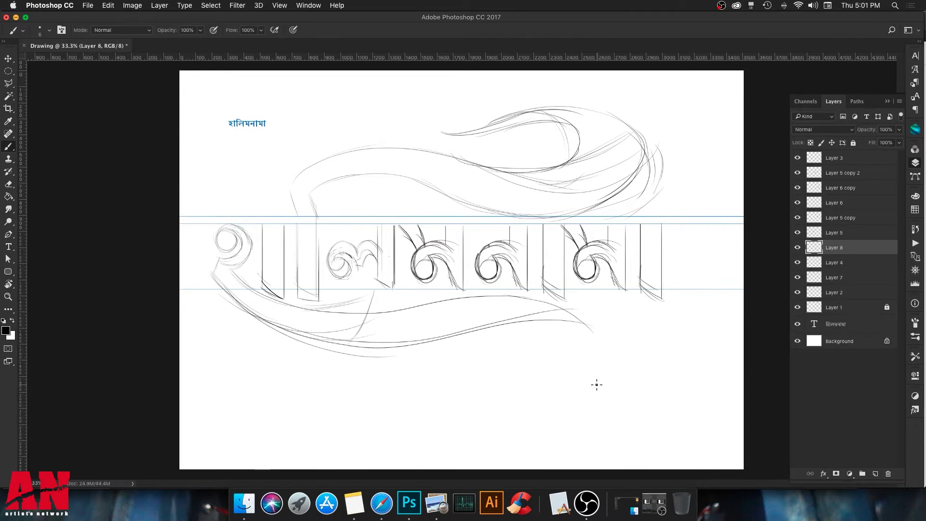
# Gather the sketch layers from Layer 3 through Layer 2 into Group 1.
pyautogui.click(841, 278)
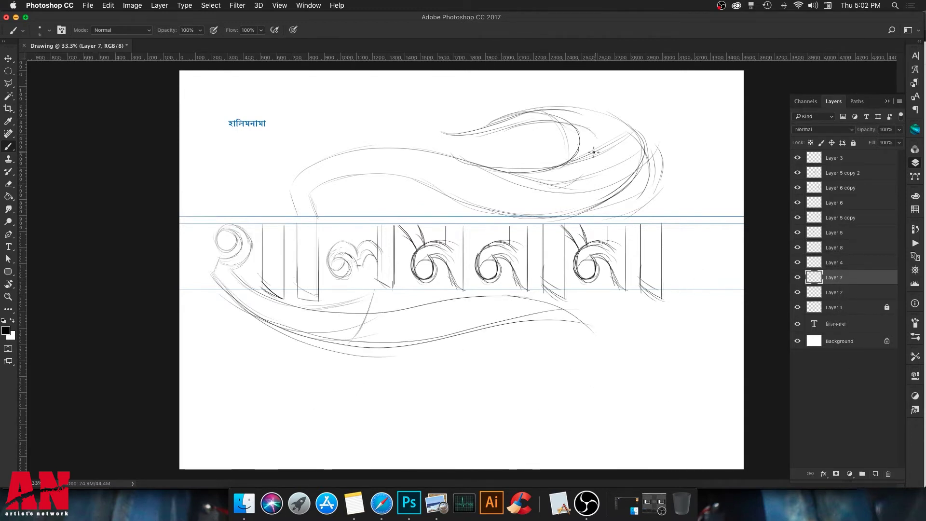
pyautogui.press('e')
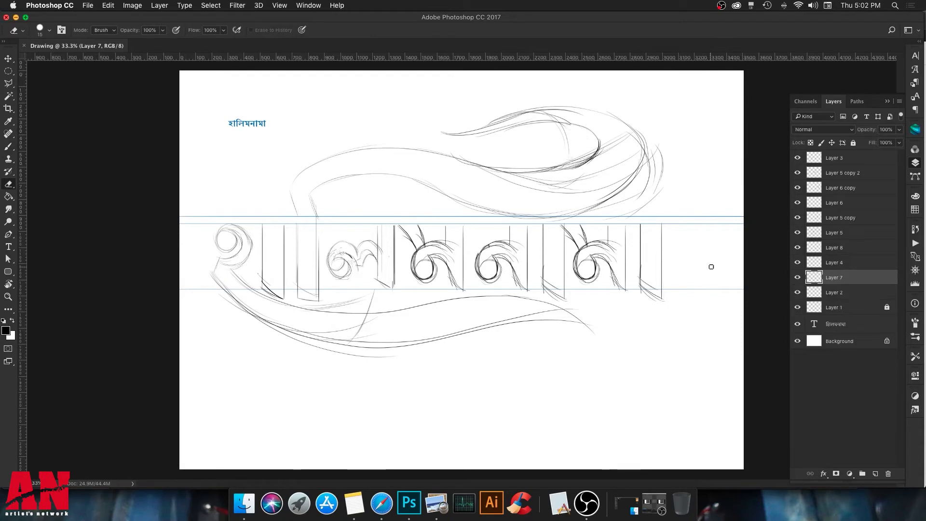
pyautogui.keyDown('shift'); pyautogui.click(834, 158); pyautogui.keyUp('shift')
pyautogui.hotkey('ctrl', 'e')
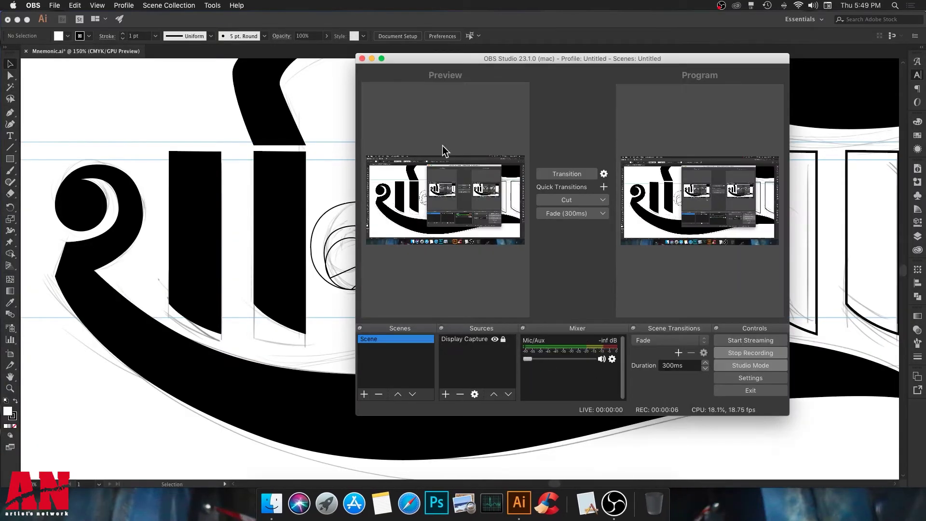
# Rotate and enlarge the fourth letter's swirl beside its stem.
pyautogui.click(372, 58)
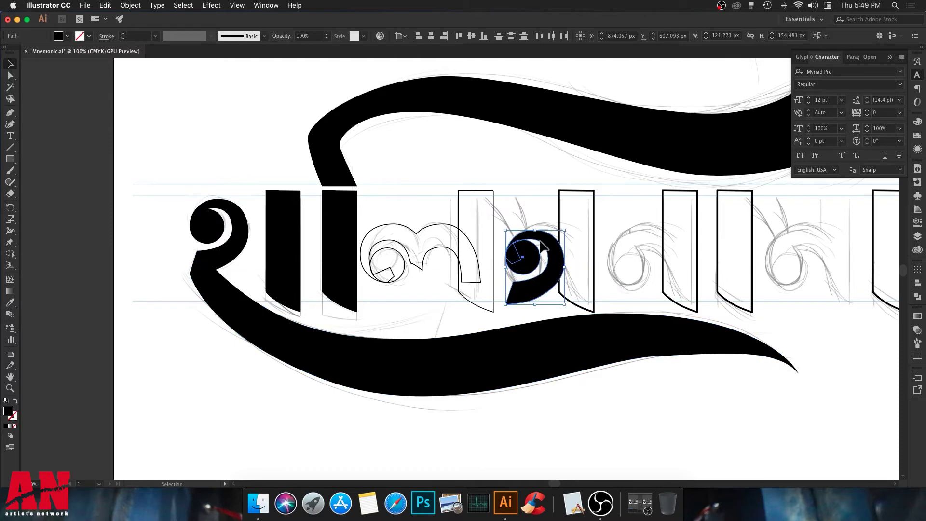
pyautogui.moveTo(501, 224); pyautogui.dragTo(626, 233)
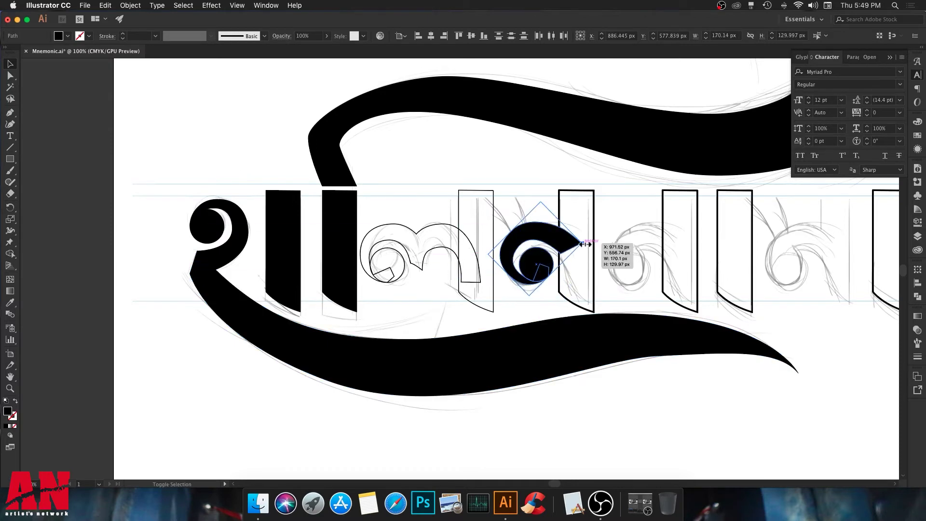
pyautogui.click(592, 290)
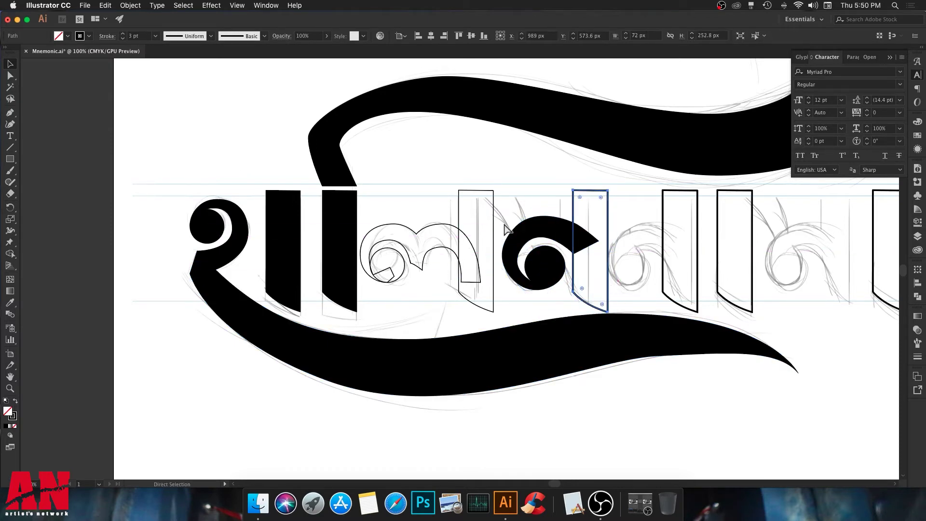
pyautogui.hotkey('ctrl', '=')
# Reshape the swirl's anchors to raise its tail and top curve, then nudge it into place.
pyautogui.click(10, 76)
pyautogui.click(446, 261)
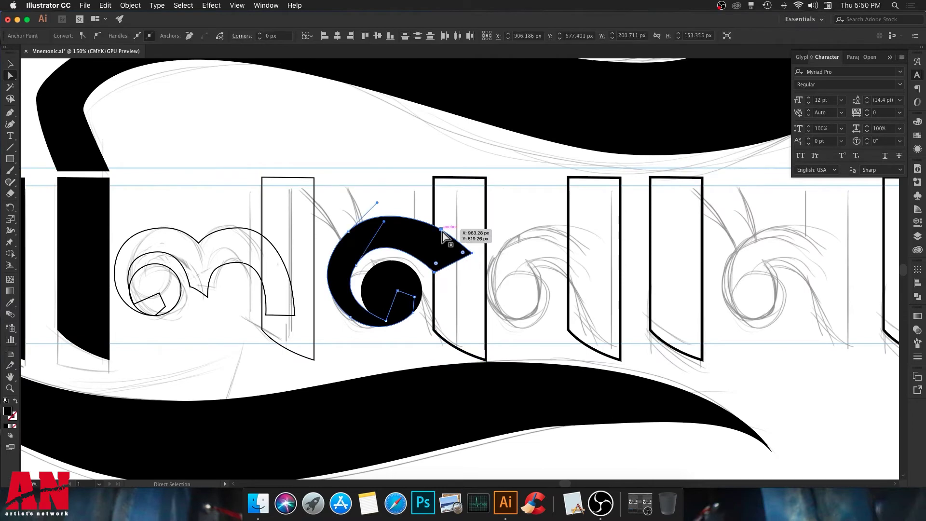
pyautogui.moveTo(442, 230); pyautogui.dragTo(440, 216)
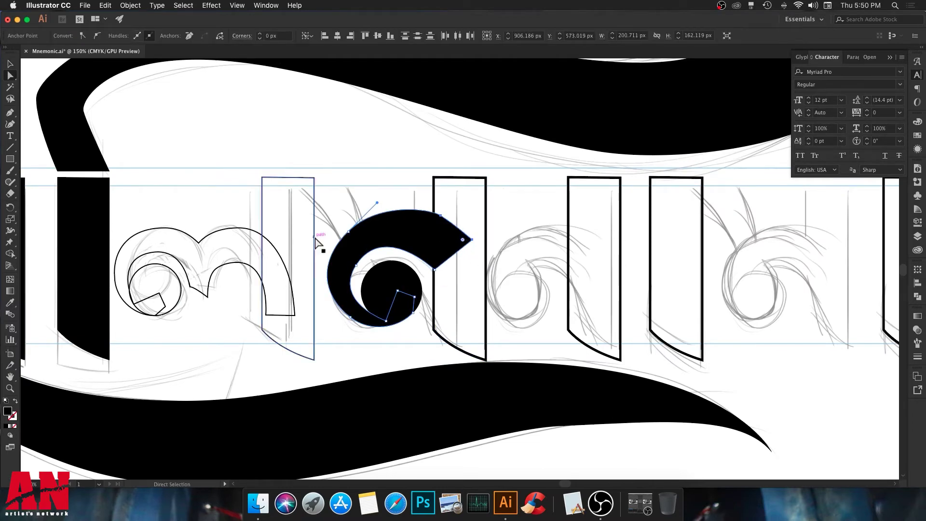
pyautogui.moveTo(351, 238); pyautogui.dragTo(355, 233)
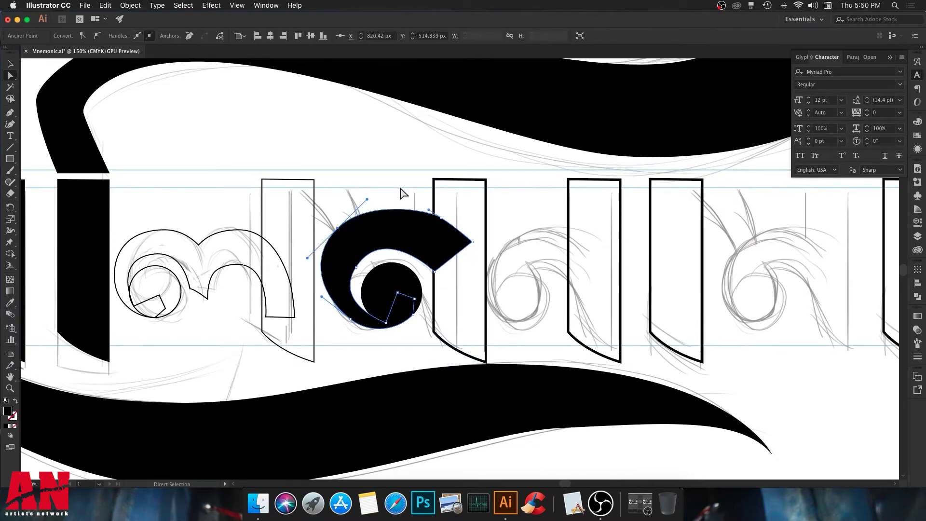
pyautogui.moveTo(429, 210); pyautogui.dragTo(412, 199)
pyautogui.press('v')
pyautogui.moveTo(392, 276)
pyautogui.mouseDown()
pyautogui.moveTo(396, 284)
pyautogui.moveTo(389, 283)
pyautogui.mouseUp()
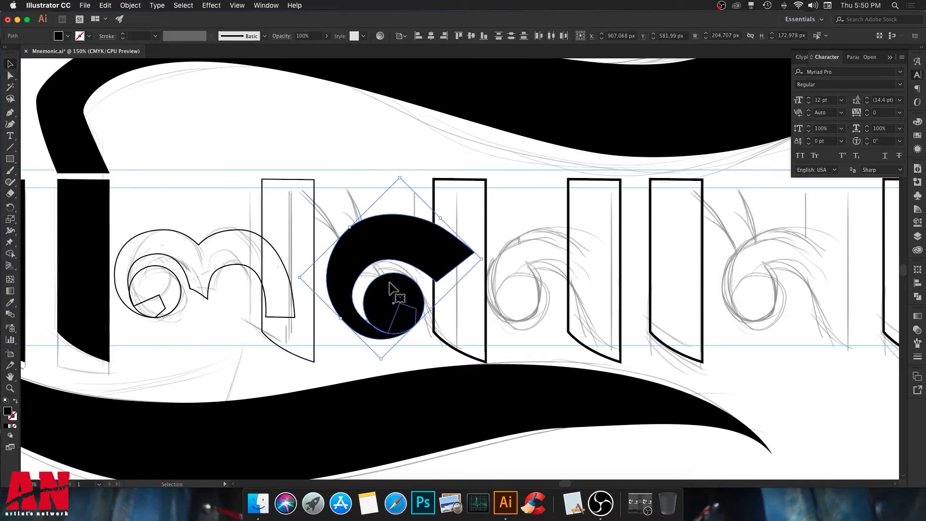
# Draw a pointed flick shape on top of the swirl letter with the Pen tool.
pyautogui.click(320, 156)
pyautogui.press('p')
pyautogui.click(291, 180)
pyautogui.moveTo(347, 241); pyautogui.dragTo(366, 237)
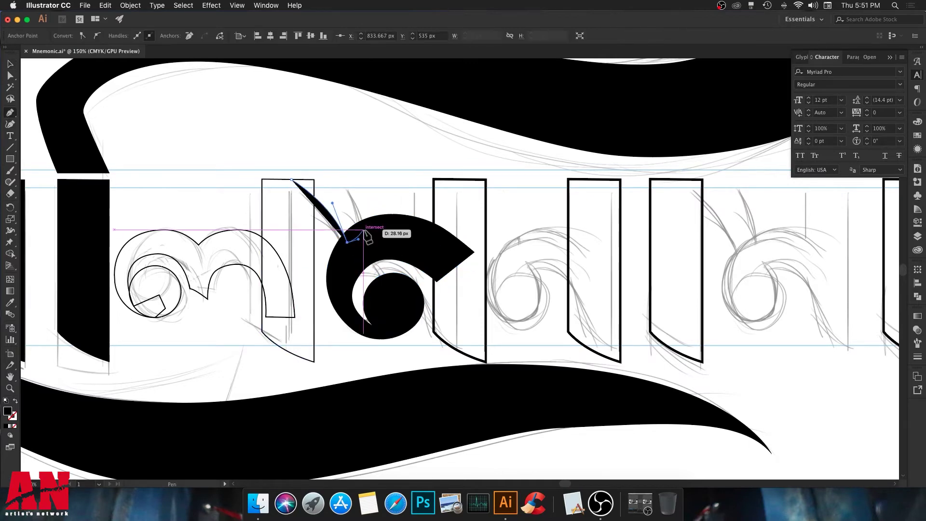
pyautogui.moveTo(347, 179); pyautogui.dragTo(330, 155)
pyautogui.click(291, 180)
pyautogui.press('v')
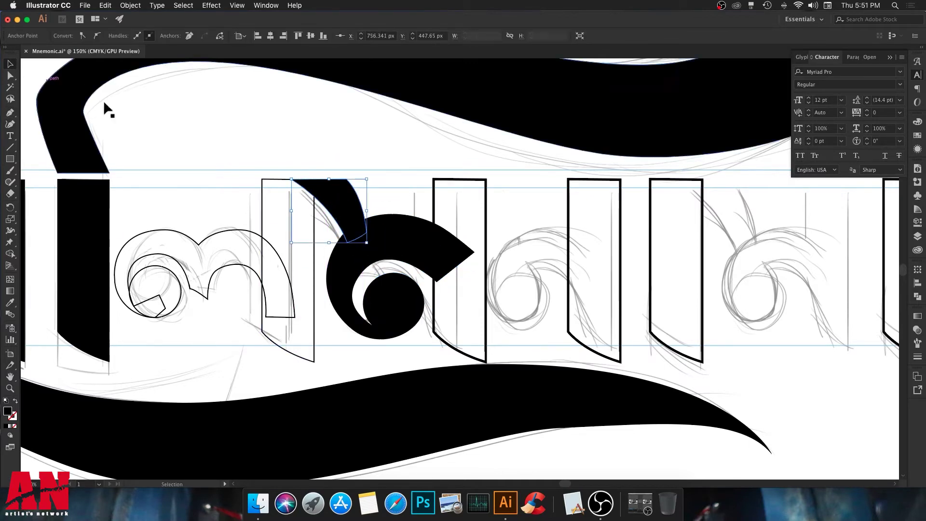
# Copy the swirl and stem along the word and rotate a duplicated swirl into position.
pyautogui.keyDown('shift'); pyautogui.click(434, 299); pyautogui.keyUp('shift')
pyautogui.hotkey('shift', 'Right')
pyautogui.hotkey('shift', 'Right')
pyautogui.hotkey('shift', 'Right')
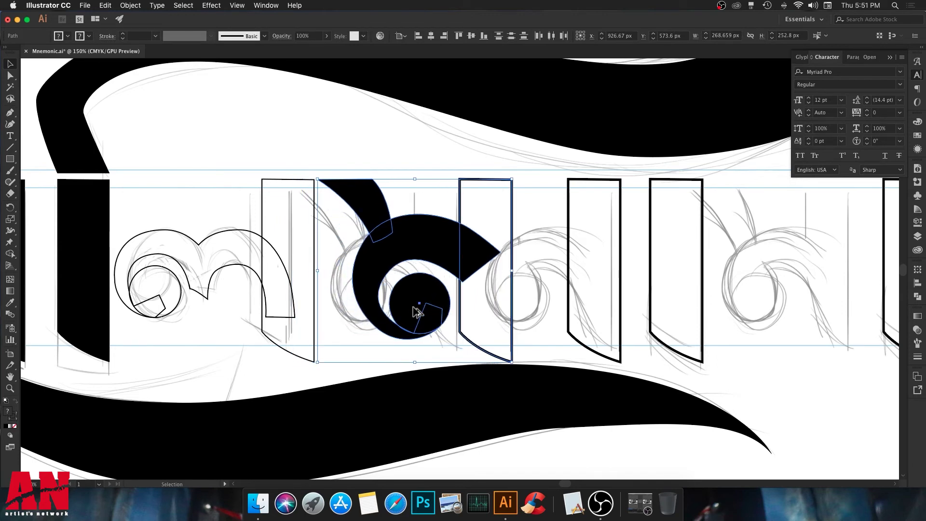
pyautogui.keyDown('alt'); pyautogui.moveTo(417, 312); pyautogui.dragTo(815, 313); pyautogui.keyUp('alt')
pyautogui.hscroll(5, 539, 276)
pyautogui.click(299, 324)
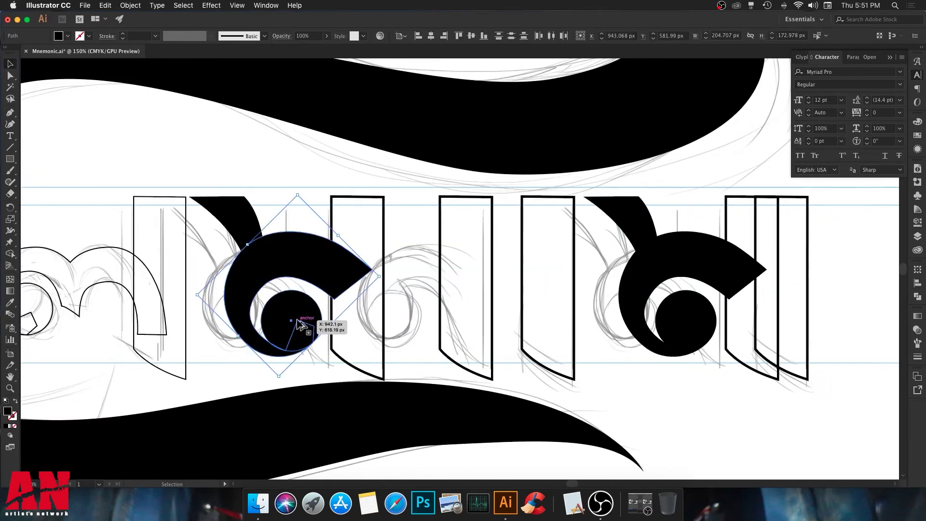
pyautogui.keyDown('alt'); pyautogui.moveTo(300, 324); pyautogui.dragTo(439, 324); pyautogui.keyUp('alt')
pyautogui.moveTo(558, 272); pyautogui.dragTo(516, 310)
# Shift the right-hand letters further right and adjust the middle swirl and a stem.
pyautogui.moveTo(426, 188); pyautogui.dragTo(771, 231)
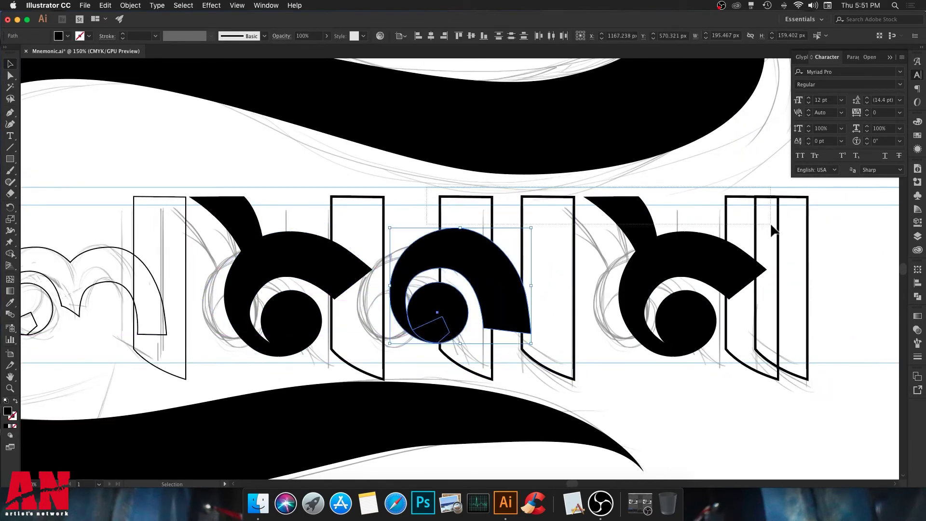
pyautogui.hotkey('shift', 'Right')
pyautogui.hotkey('shift', 'Right')
pyautogui.hotkey('shift', 'Right')
pyautogui.moveTo(456, 327); pyautogui.dragTo(457, 338)
pyautogui.hscroll(5, 599, 330)
pyautogui.moveTo(725, 276)
pyautogui.keyDown('alt'); pyautogui.mouseDown()
pyautogui.moveTo(786, 276)
pyautogui.moveTo(779, 273)
pyautogui.mouseUp(); pyautogui.keyUp('alt')
# Turn all letter outlines into solid black fills with Shift+X and fit the artboard in view.
pyautogui.moveTo(825, 227); pyautogui.dragTo(68, 341)
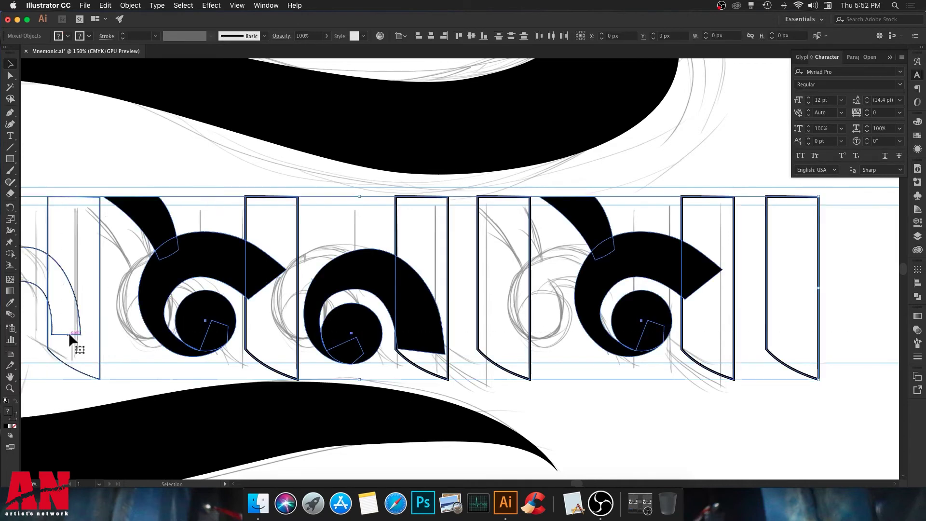
pyautogui.hscroll(-3, 68, 341)
pyautogui.hotkey('shift', 'x')
pyautogui.press('super+shift+a')
pyautogui.press('super+0')
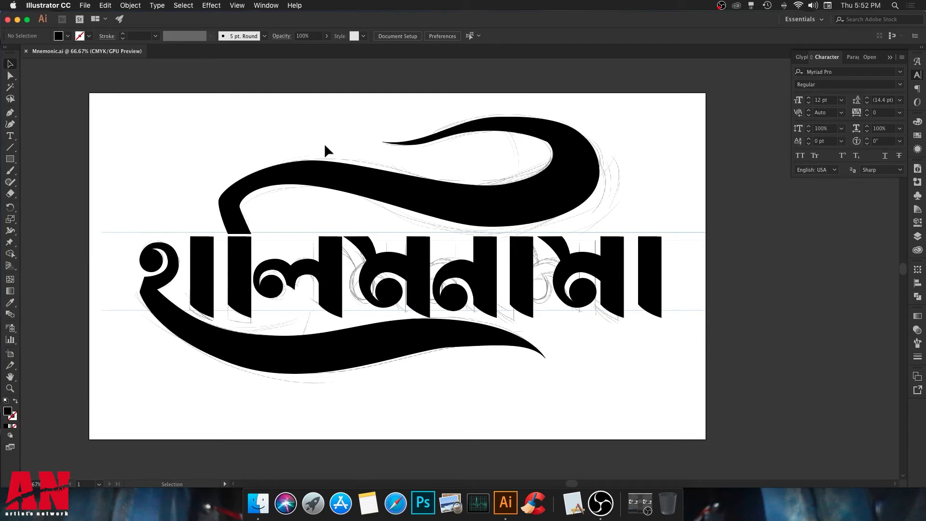
# Draw a small black crossbar rectangle between the two stems.
pyautogui.press('super+1')
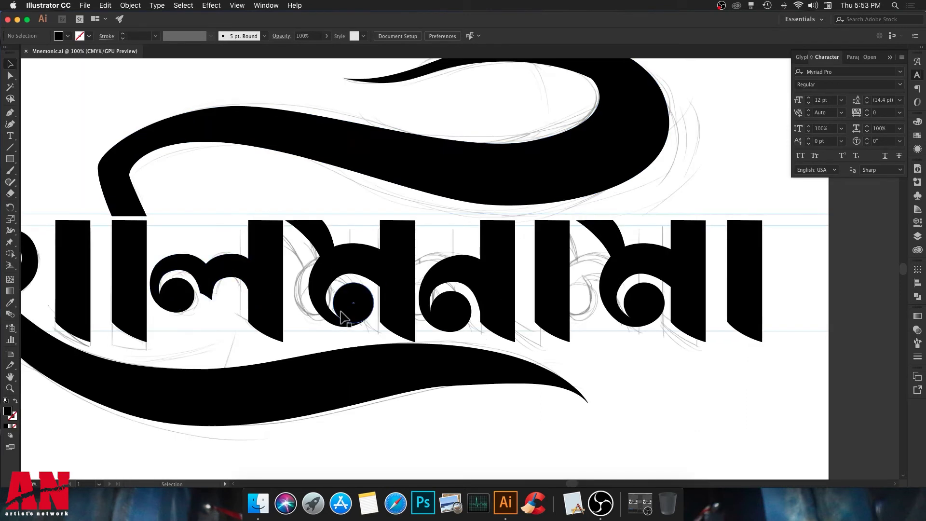
pyautogui.press('a')
pyautogui.click(244, 254)
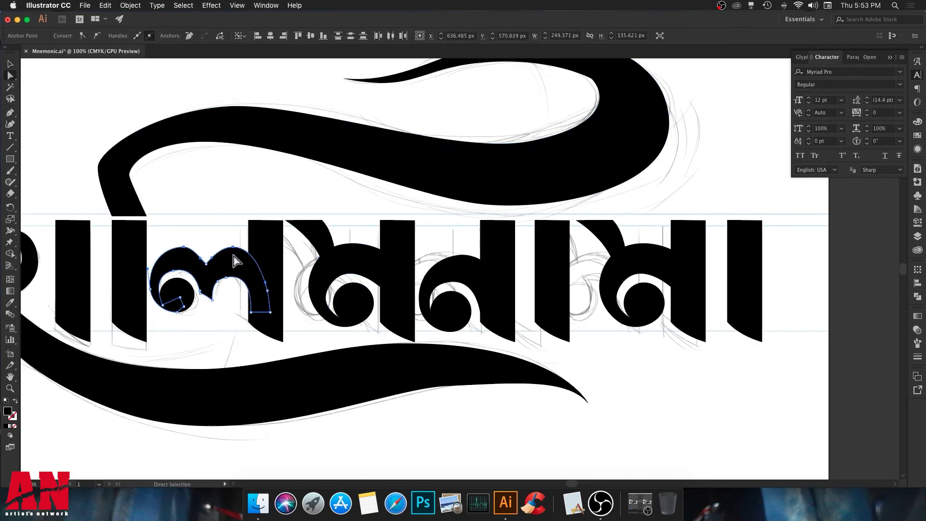
pyautogui.press('super+shift+a')
pyautogui.press('m')
pyautogui.hscroll(-5, 218, 259)
pyautogui.moveTo(224, 259)
pyautogui.mouseDown()
pyautogui.moveTo(247, 285)
pyautogui.moveTo(560, 271)
pyautogui.mouseUp()
# Alt-drag a copy of the crossbar between the next letter's stems.
pyautogui.press('v')
pyautogui.hscroll(5, 583, 290)
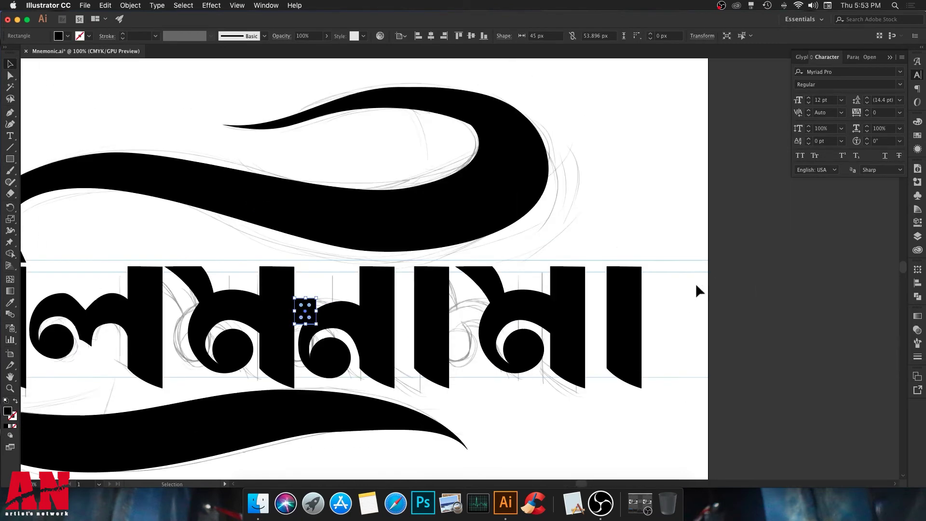
pyautogui.click(334, 372)
pyautogui.moveTo(306, 311); pyautogui.dragTo(413, 310)
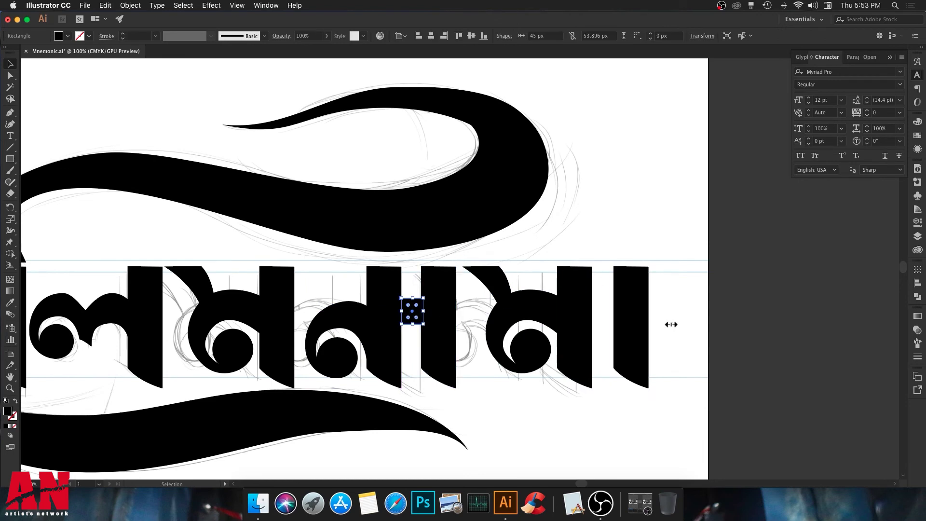
pyautogui.click(434, 362)
pyautogui.press('a')
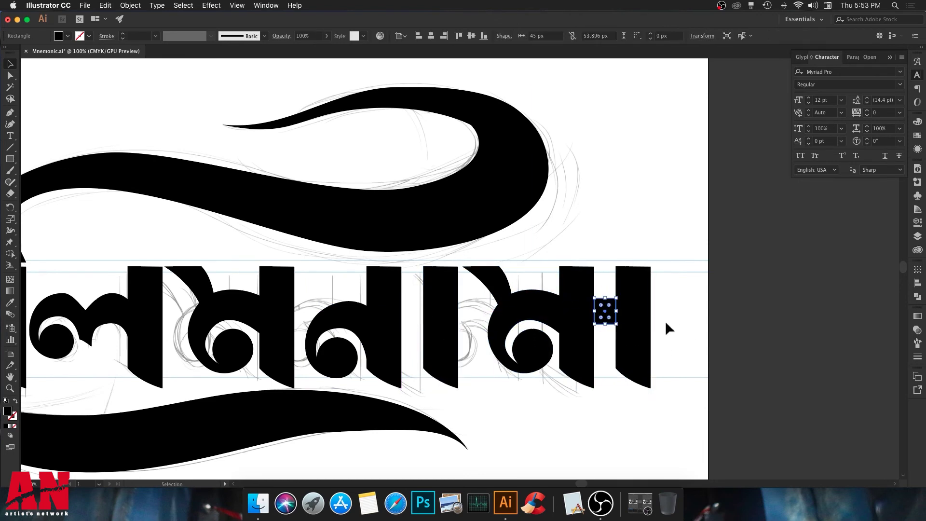
# Deselect, zoom out to the full artwork and save the document.
pyautogui.click(664, 320)
pyautogui.press('super+minus')
pyautogui.press('super+s')
pyautogui.press('v')
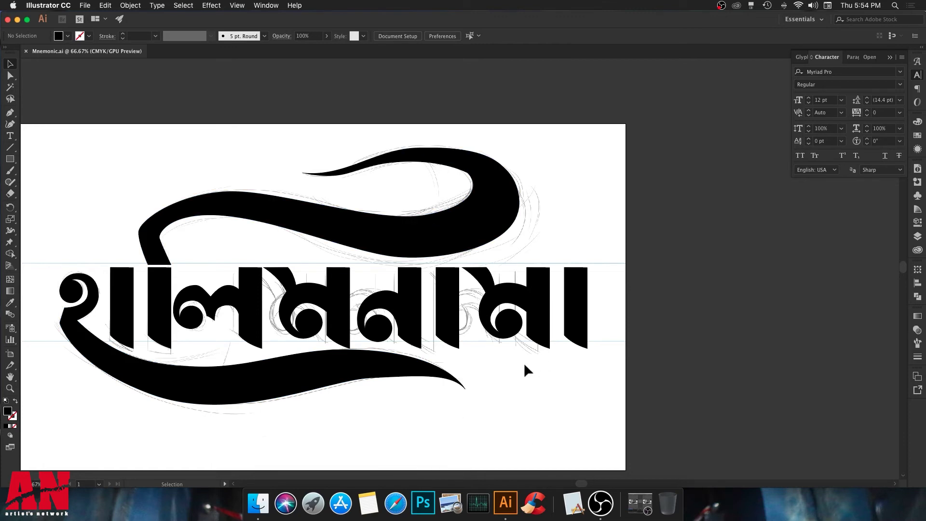
# Lock the placed sketch image and toggle its layer's visibility in the Layers panel.
pyautogui.click(139, 10)
pyautogui.click(128, 68)
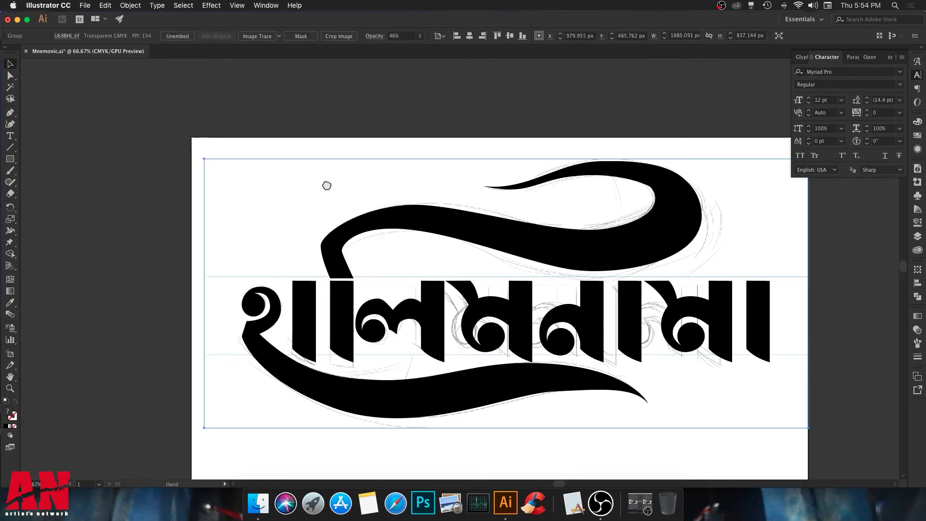
pyautogui.click(917, 237)
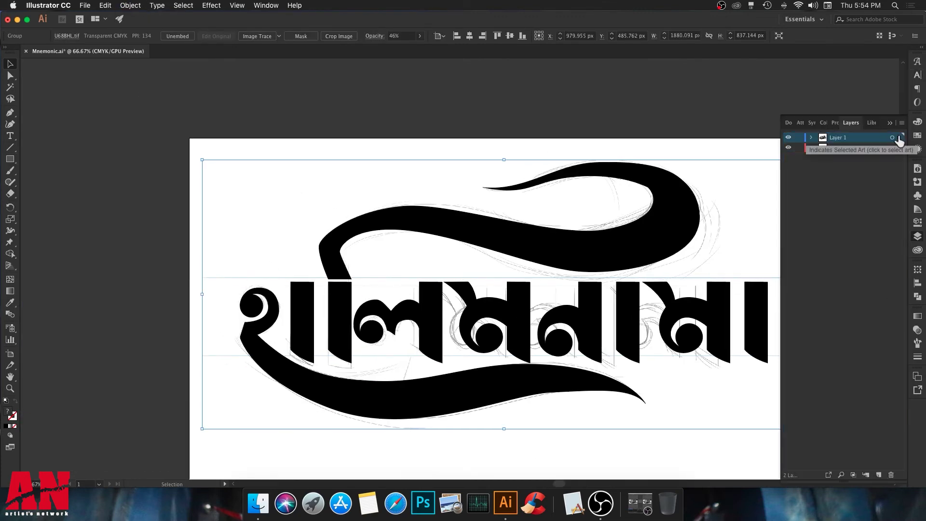
pyautogui.click(788, 147)
pyautogui.moveTo(729, 250); pyautogui.dragTo(620, 220)
# Draw a thin black headline bar across the letter tops and hide Layer 2.
pyautogui.press('m')
pyautogui.click(788, 148)
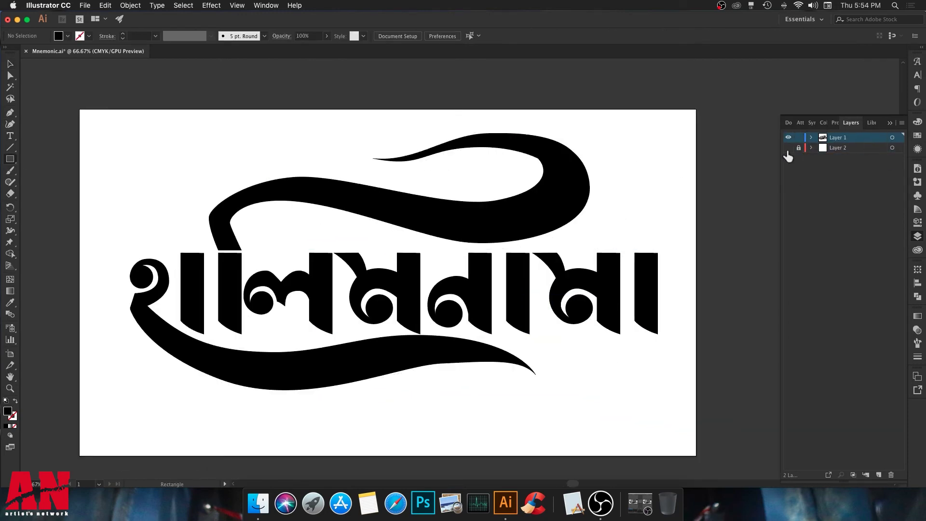
pyautogui.moveTo(132, 249); pyautogui.dragTo(658, 255)
pyautogui.press('v')
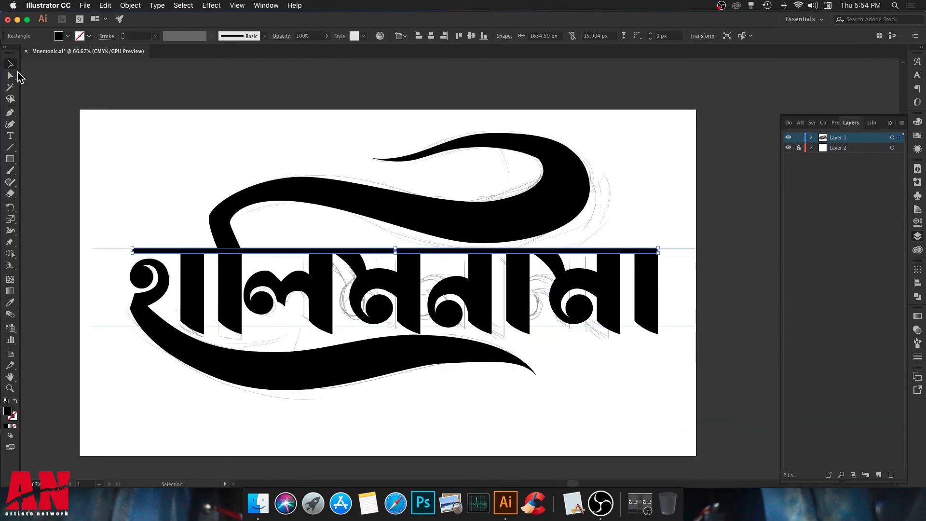
pyautogui.press('super+plus')
pyautogui.press('super+plus')
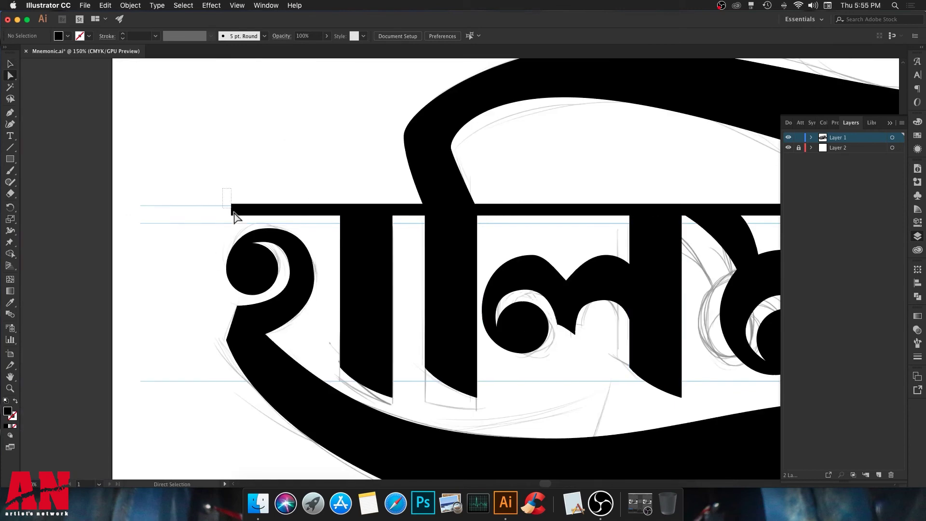
pyautogui.press('super+minus')
pyautogui.press('super+minus')
pyautogui.press('super+minus')
pyautogui.hscroll(2, 647, 236)
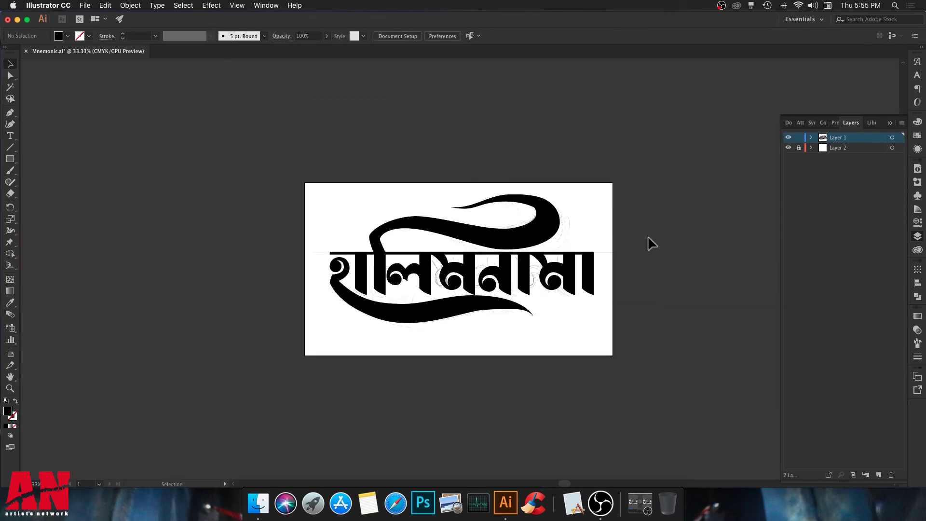
pyautogui.click(789, 147)
pyautogui.press('super+plus')
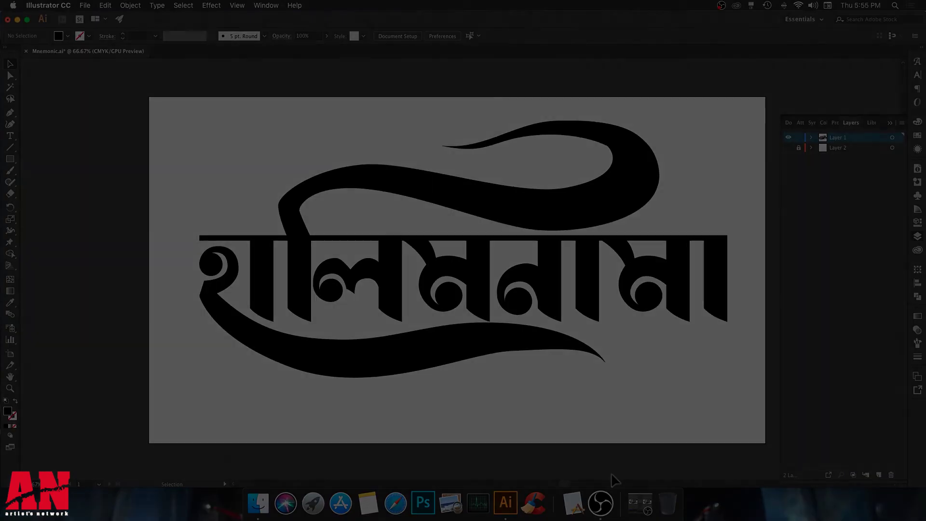